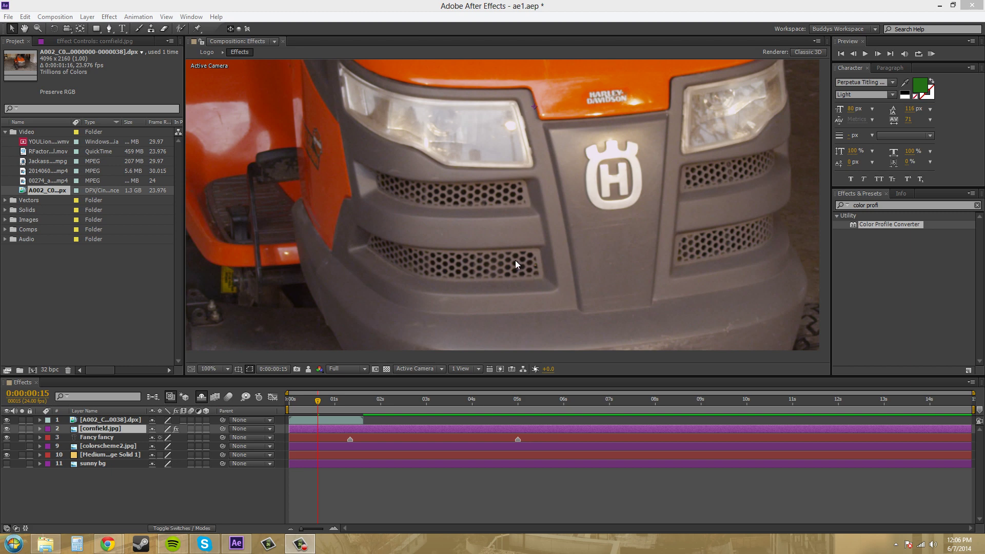
- Set View > Simulate Output to No Output Simulation for the tractor footage
left_click(169, 17)
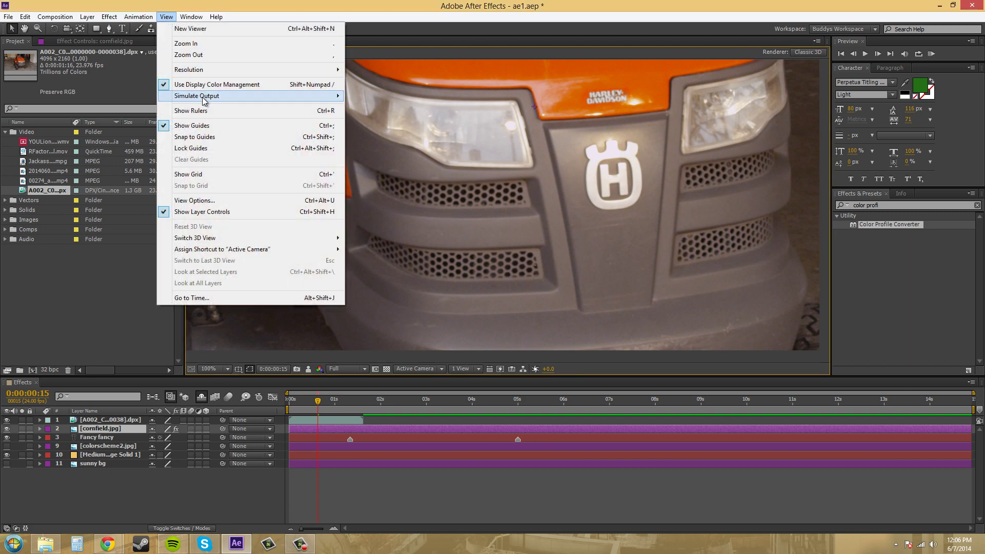
mouse_move(197, 95)
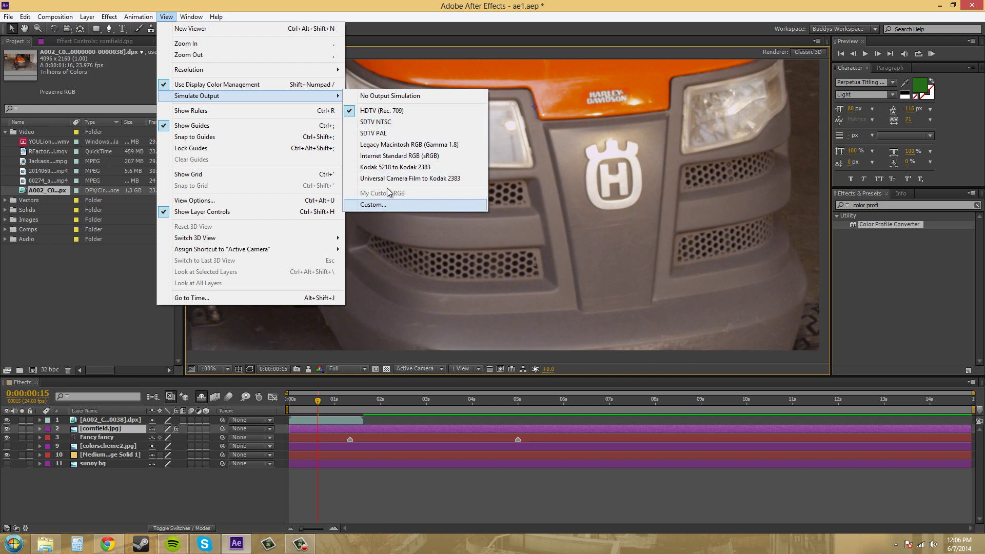
left_click(400, 97)
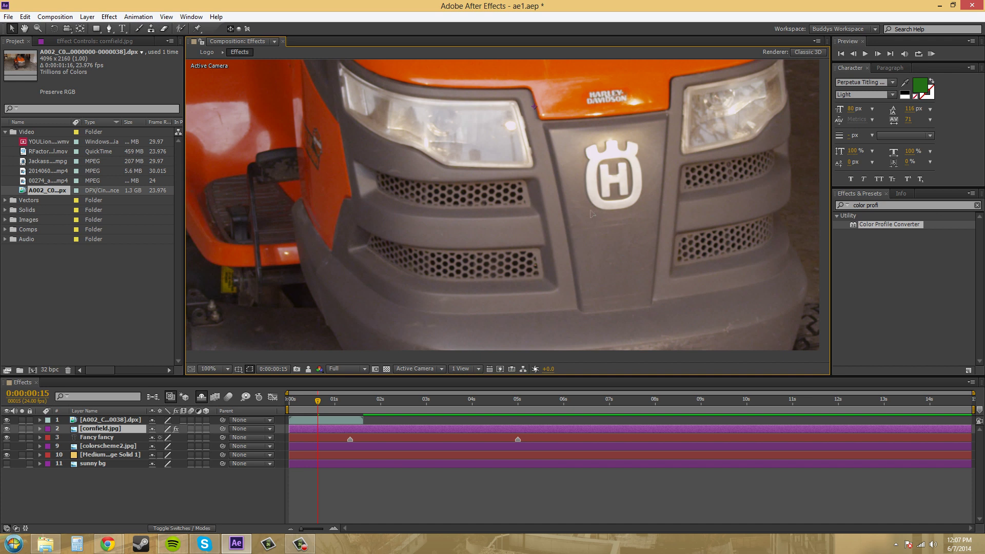
- Pan the tractor footage left with the Hand tool to reveal its right edge
left_click(24, 29)
mouse_move(638, 203)
left_mouse_down()
mouse_move(584, 205)
mouse_move(598, 209)
left_mouse_up()
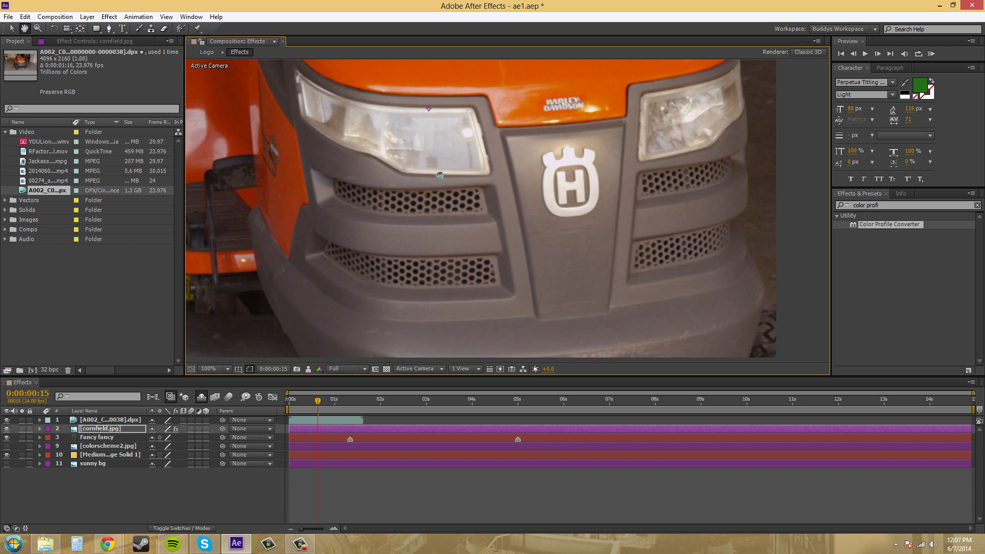
- Simulate HDTV (Rec. 709) output, then zoom out to the whole frame and back in
left_click(168, 16)
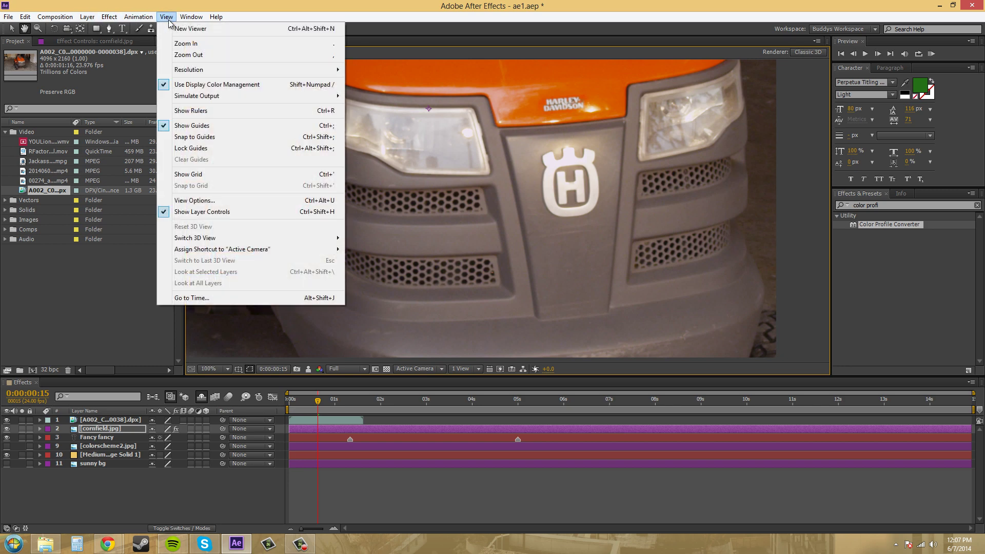
mouse_move(197, 96)
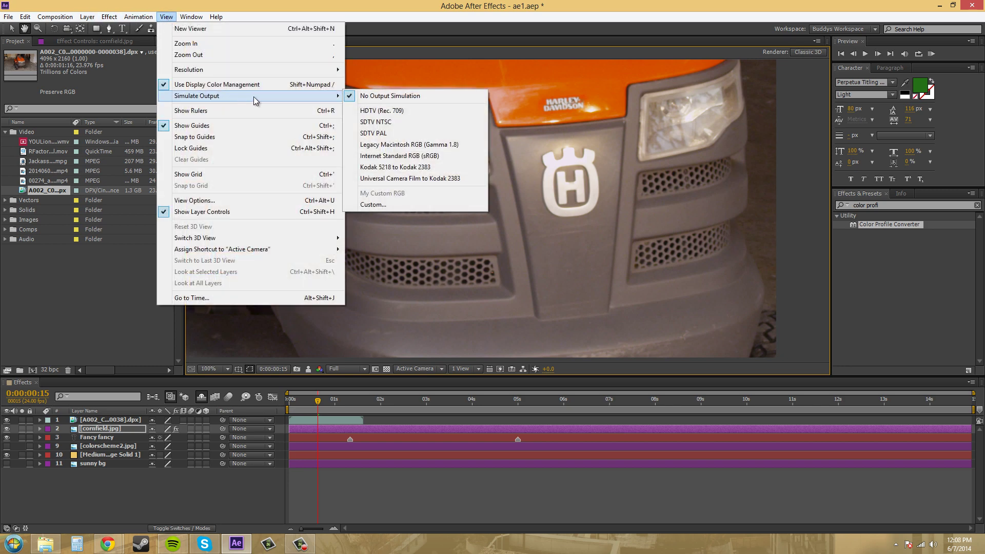
left_click(388, 114)
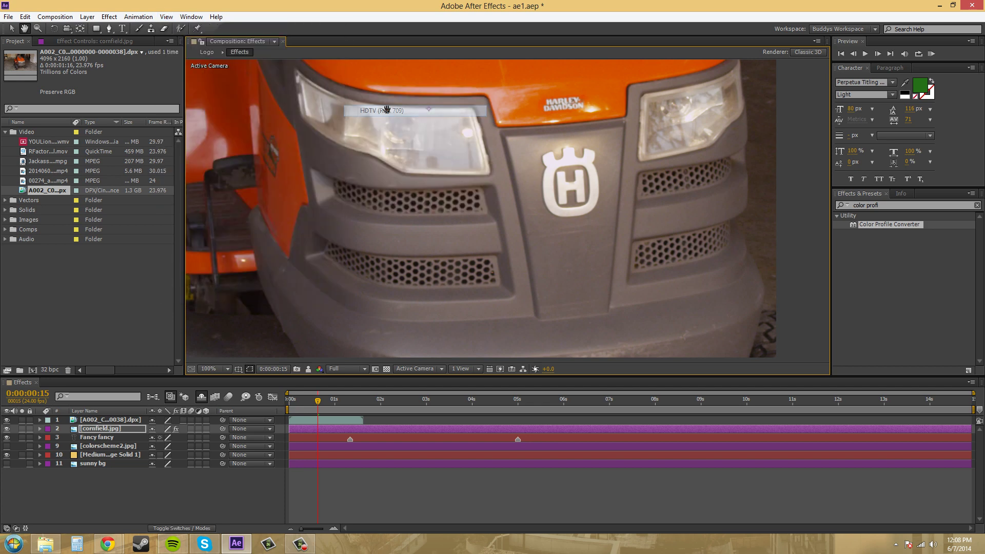
key("comma")
key("comma")
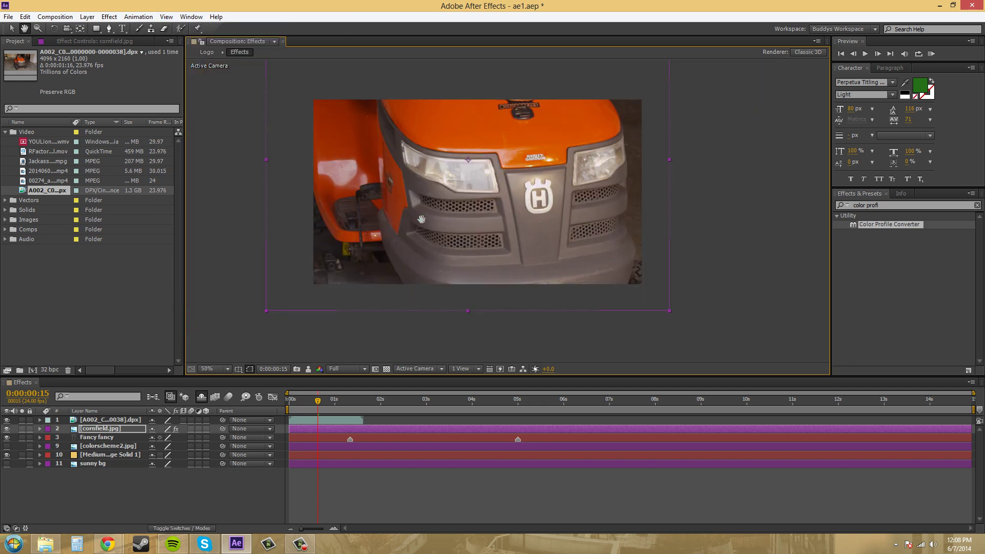
key("period")
key("period")
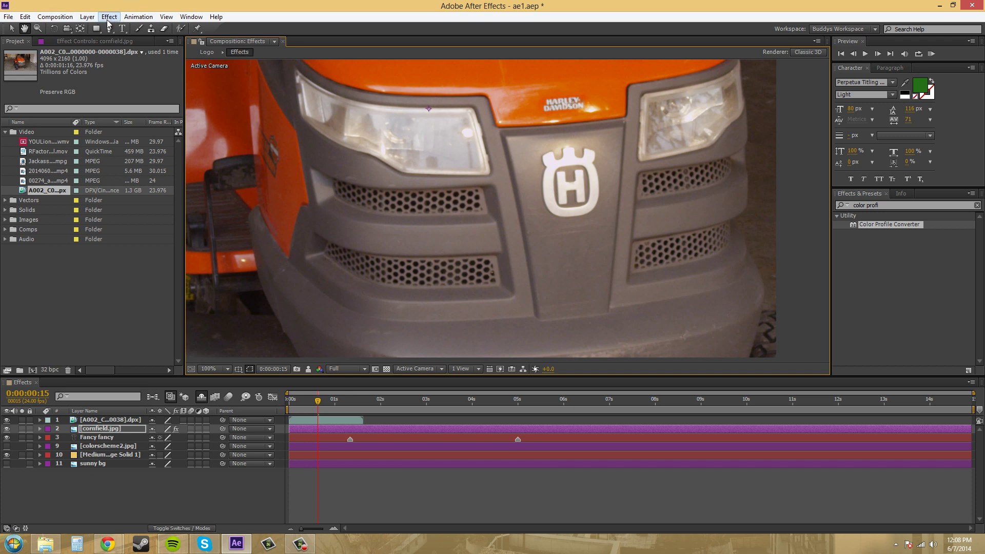
- Switch View > Simulate Output from HDTV to SDTV NTSC
left_click(166, 17)
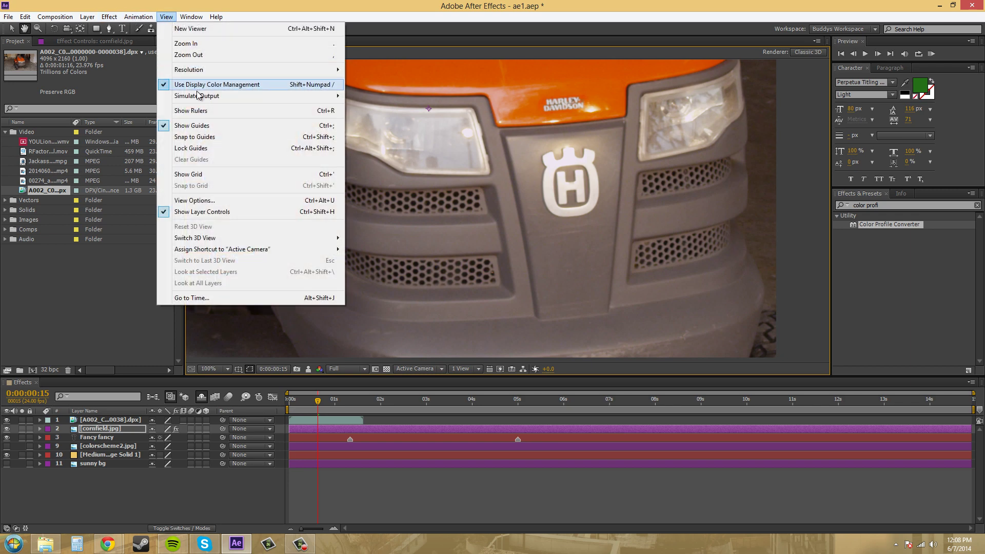
mouse_move(197, 96)
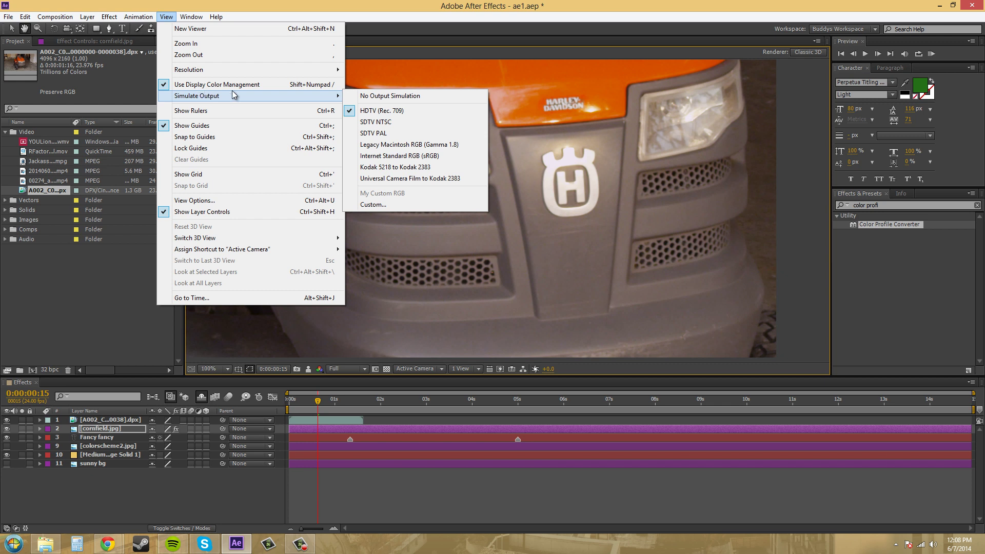
left_click(388, 124)
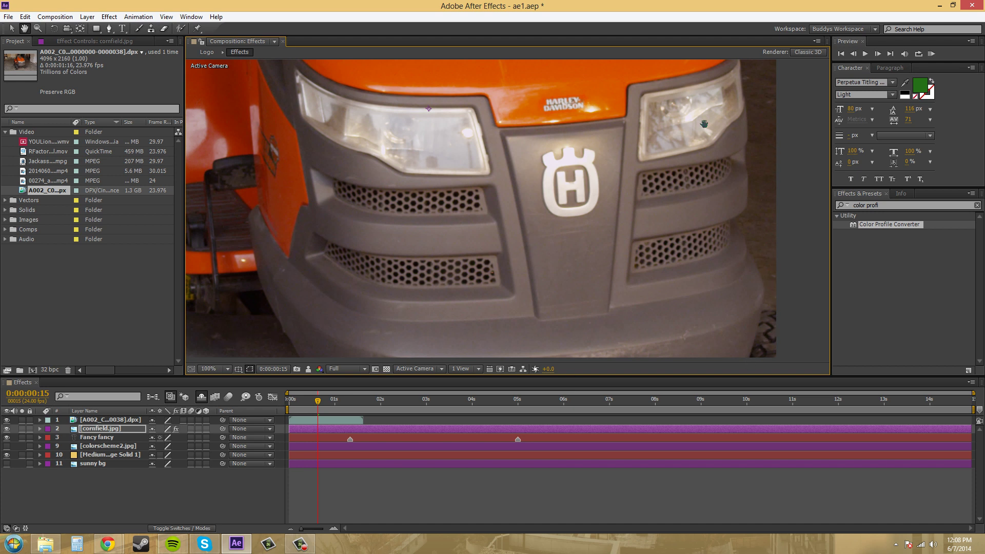
- Switch output simulation from SDTV NTSC back to HDTV (Rec. 709) and recheck the menu
left_click(166, 17)
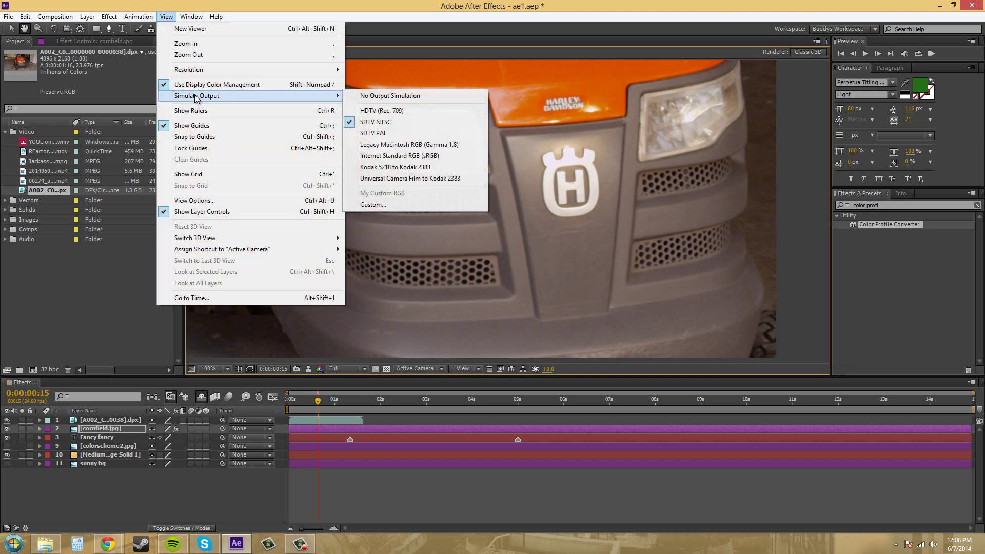
left_click(373, 112)
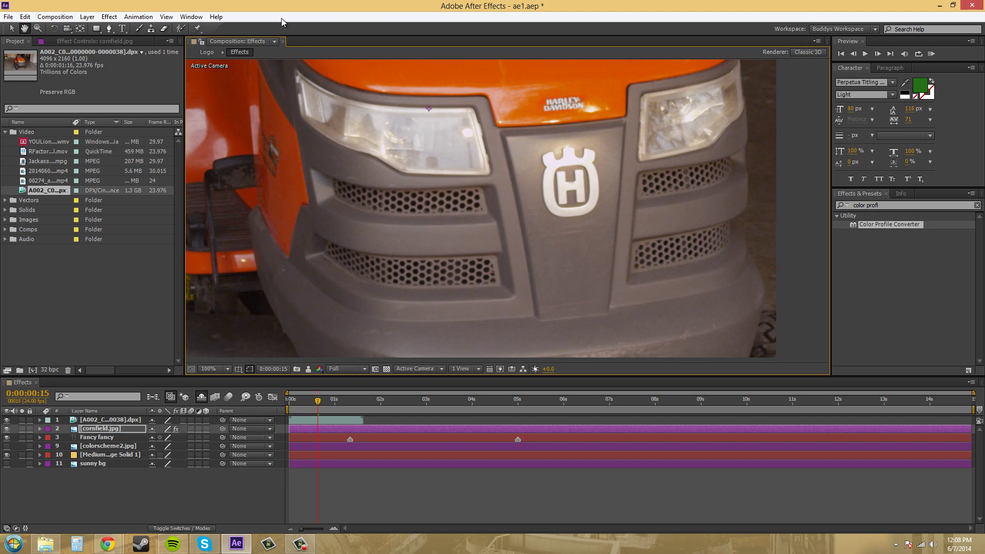
left_click(130, 18)
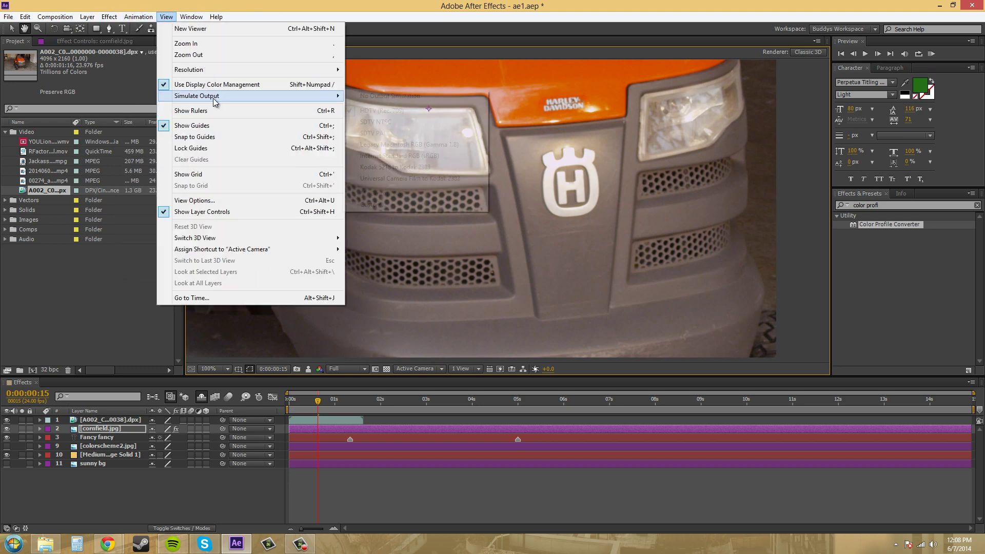
mouse_move(198, 96)
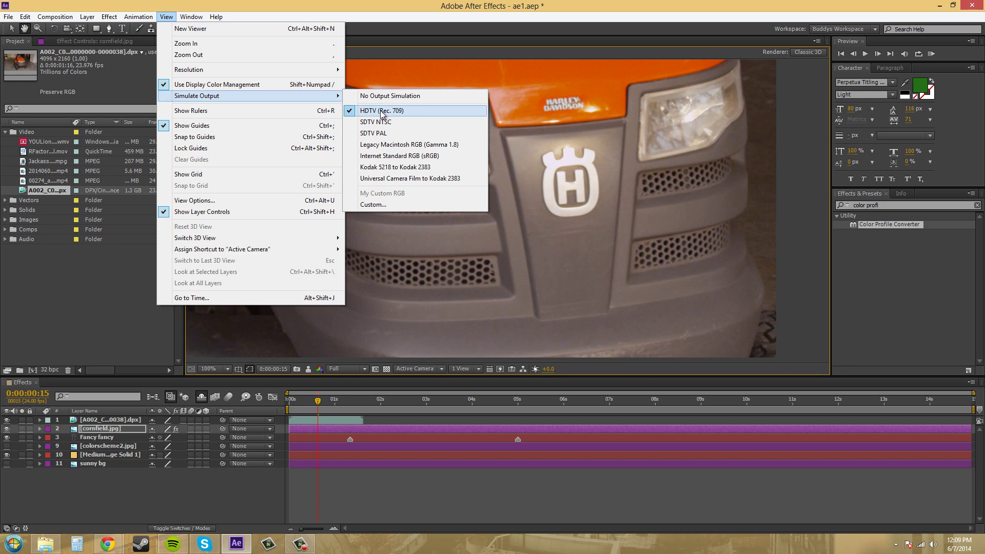
- Create custom output simulation 'My Custom RGB' with output profile sRGB IEC61966-2.1
left_click(378, 203)
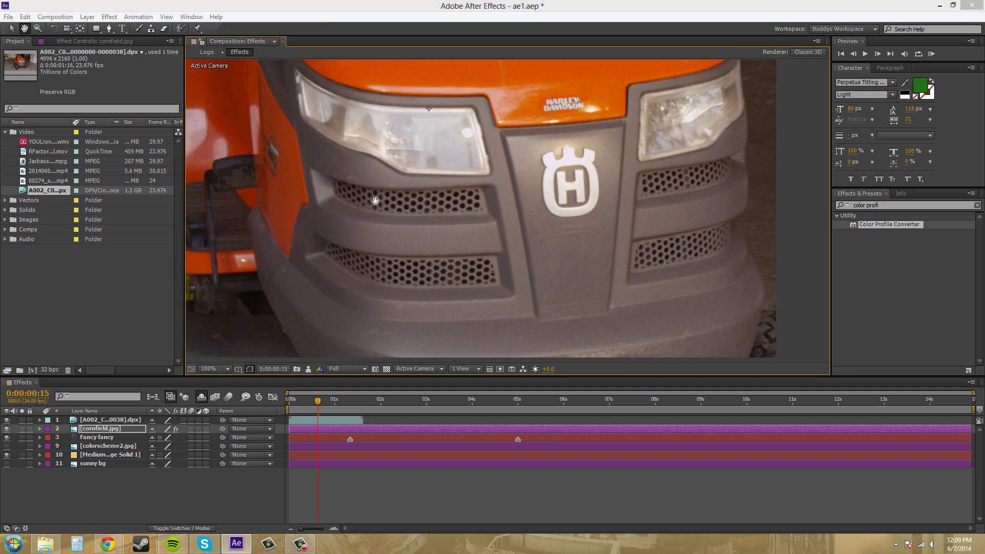
left_click_drag(485, 191, 312, 140)
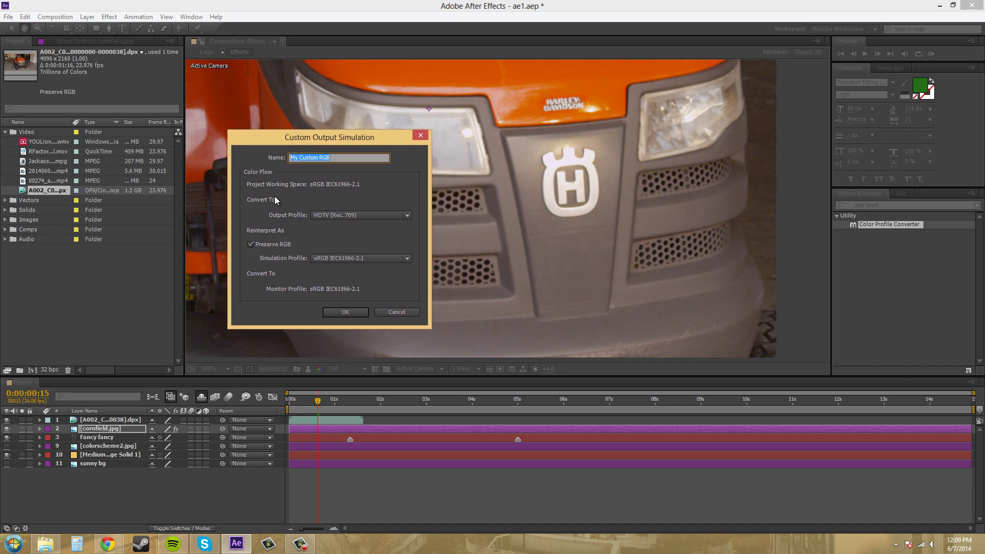
left_click(344, 216)
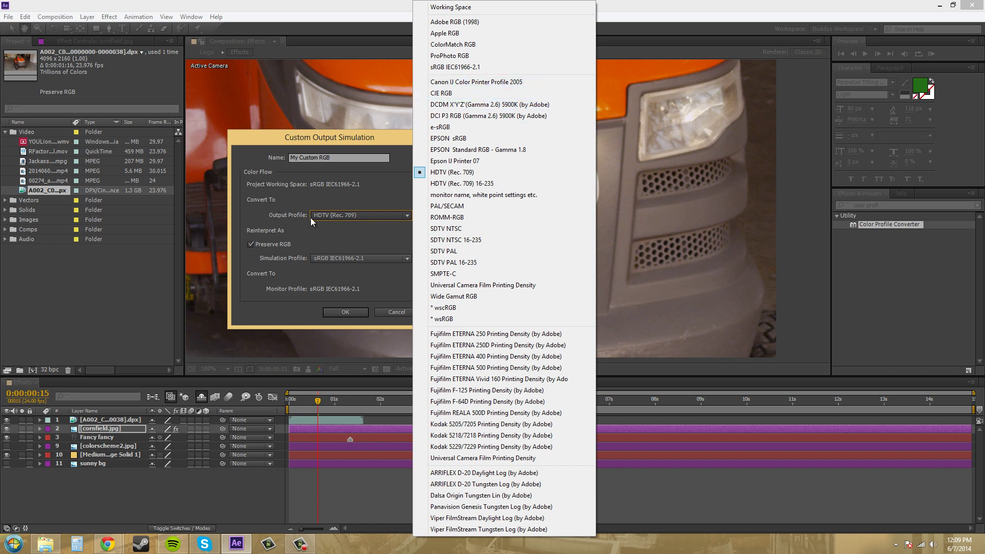
left_click(462, 67)
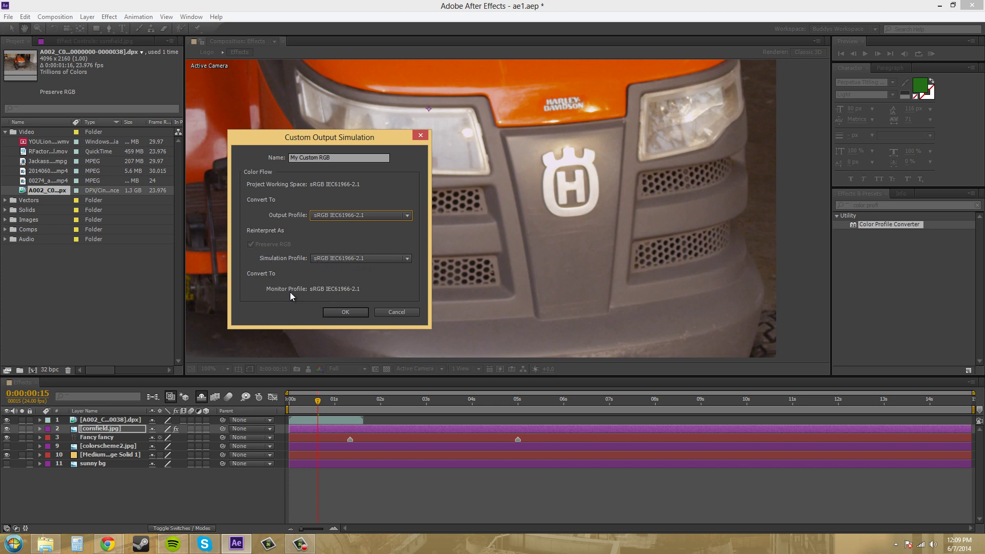
left_click(353, 313)
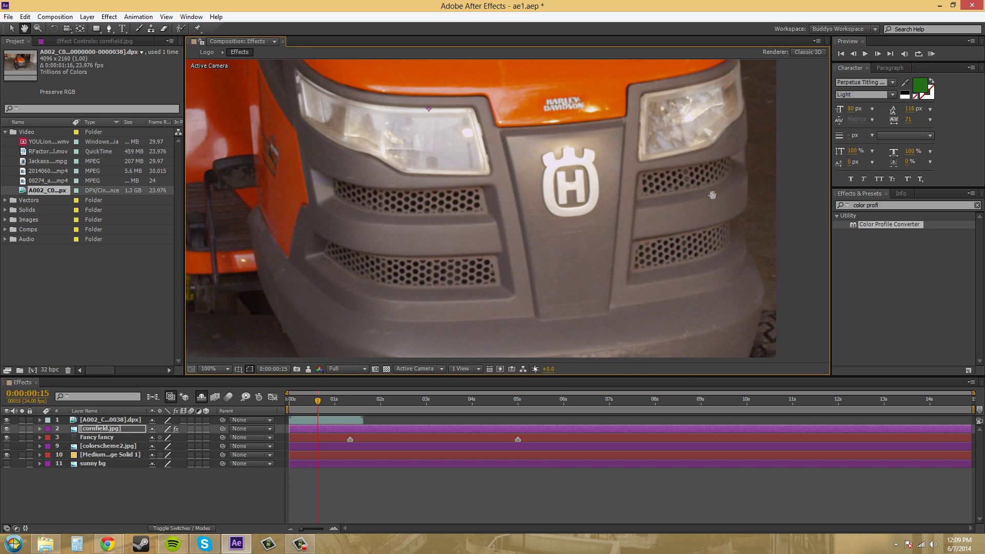
- Zoom the viewer to 50% to show the whole tractor frame, then pick the Selection tool
key("comma")
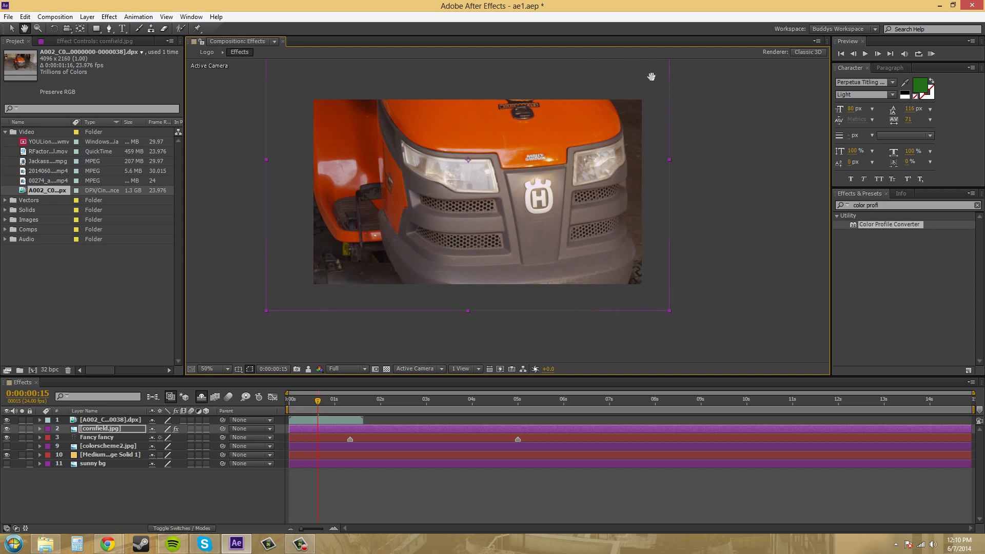
left_click(13, 29)
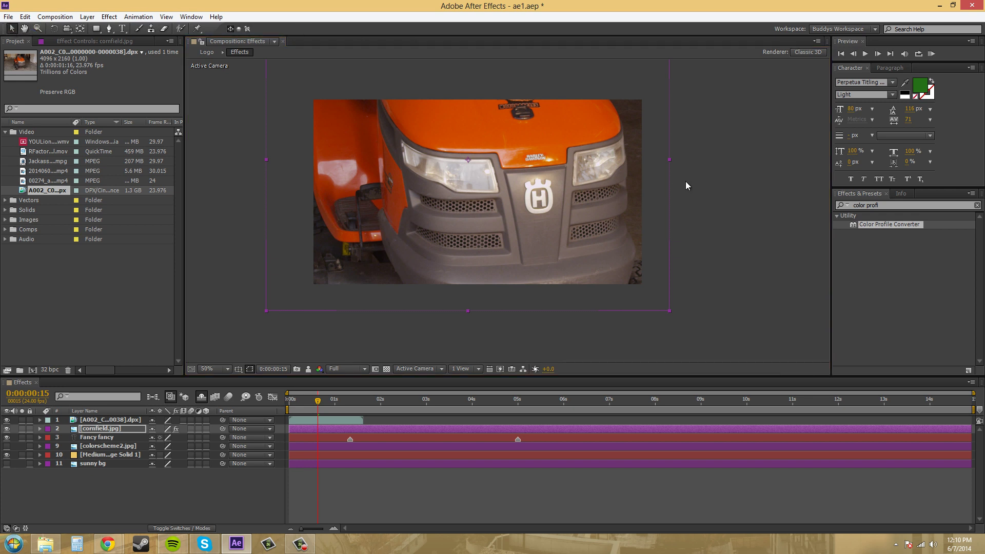